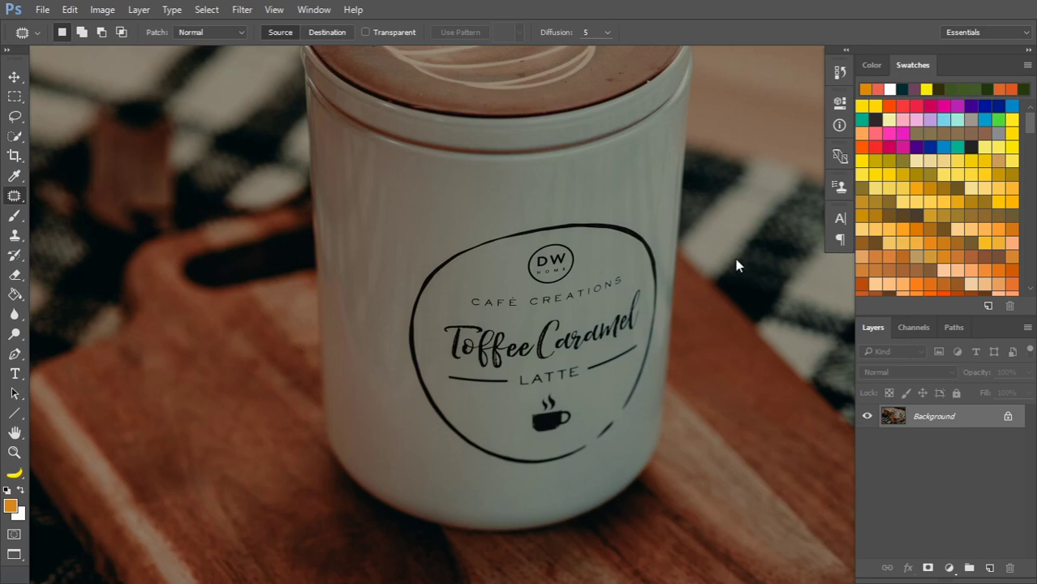
Step: Select the round DW logo with an elliptical marquee and patch it over with clean jar surface
click(13, 97)
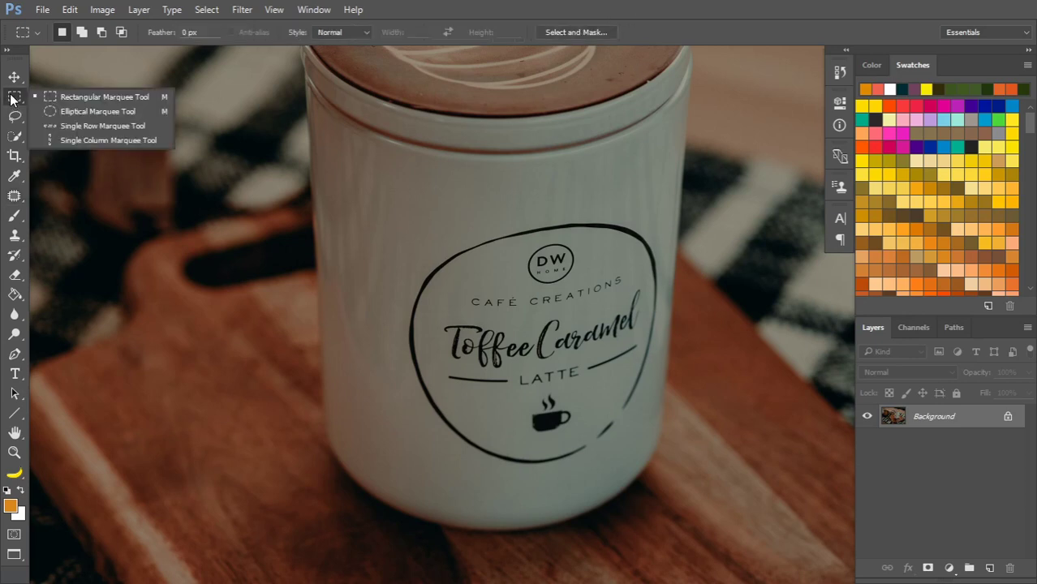
click(70, 112)
mouse_move(548, 264)
mouse_down()
mouse_move(573, 293)
mouse_move(560, 280)
mouse_up()
key(j)
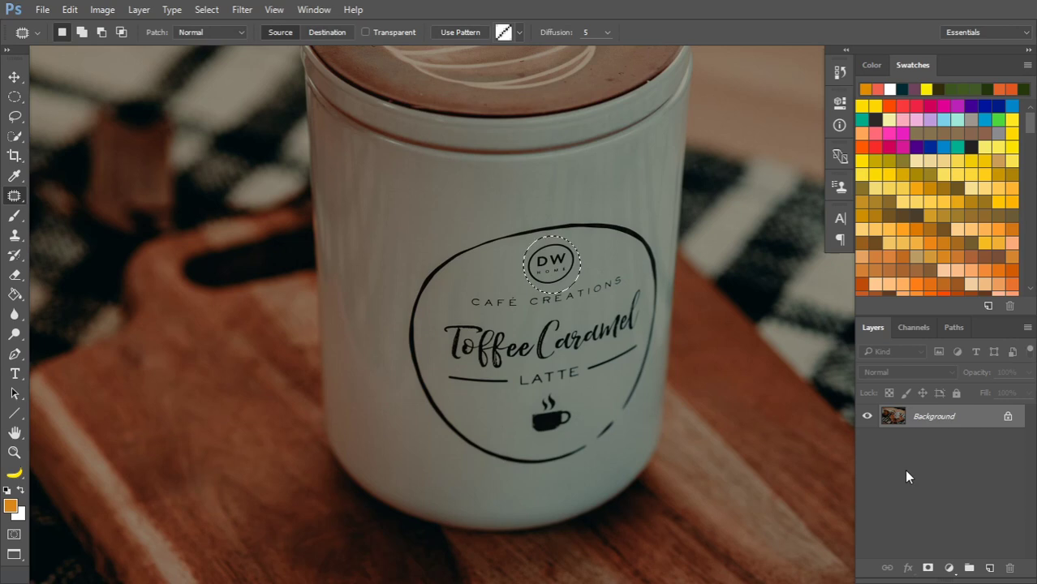
drag(556, 271, 603, 193)
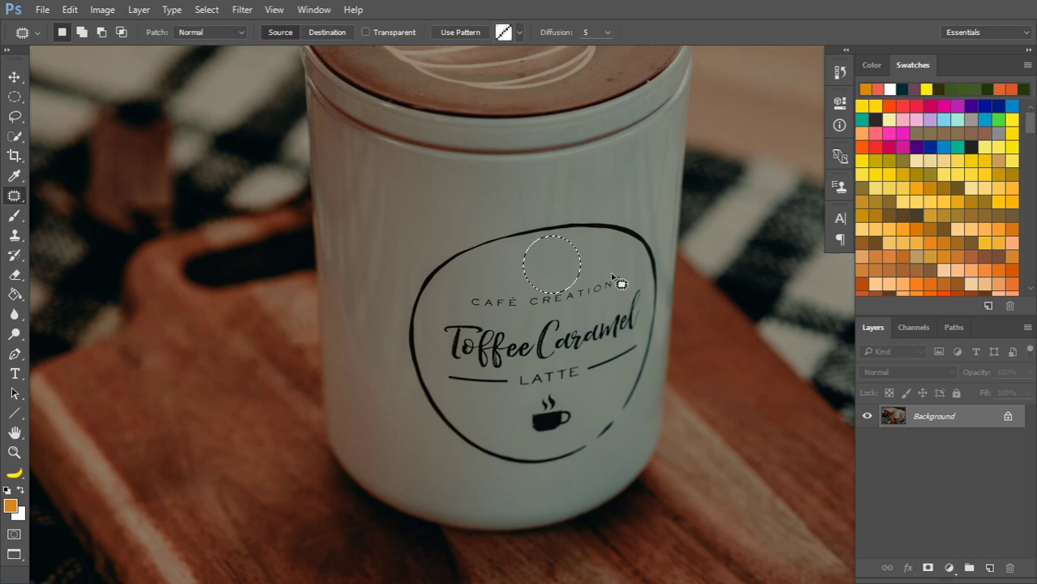
key(ctrl+d)
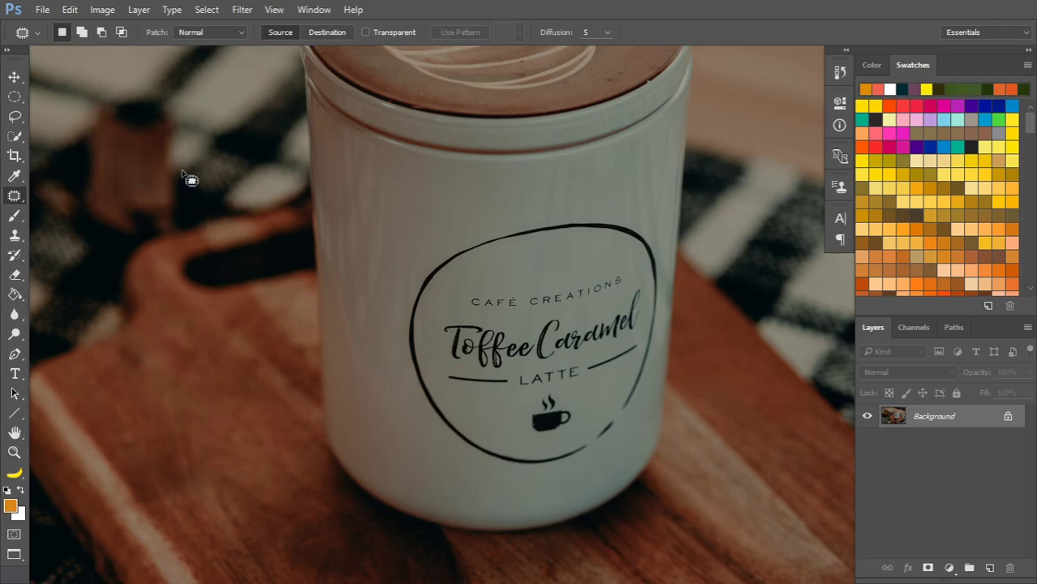
Step: Duplicate the photo to a new layer and patch out the CAFÉ CREATIONS text
click(15, 116)
mouse_move(625, 266)
mouse_down()
mouse_move(524, 284)
mouse_move(471, 313)
mouse_move(576, 315)
mouse_move(634, 286)
mouse_move(628, 269)
mouse_up()
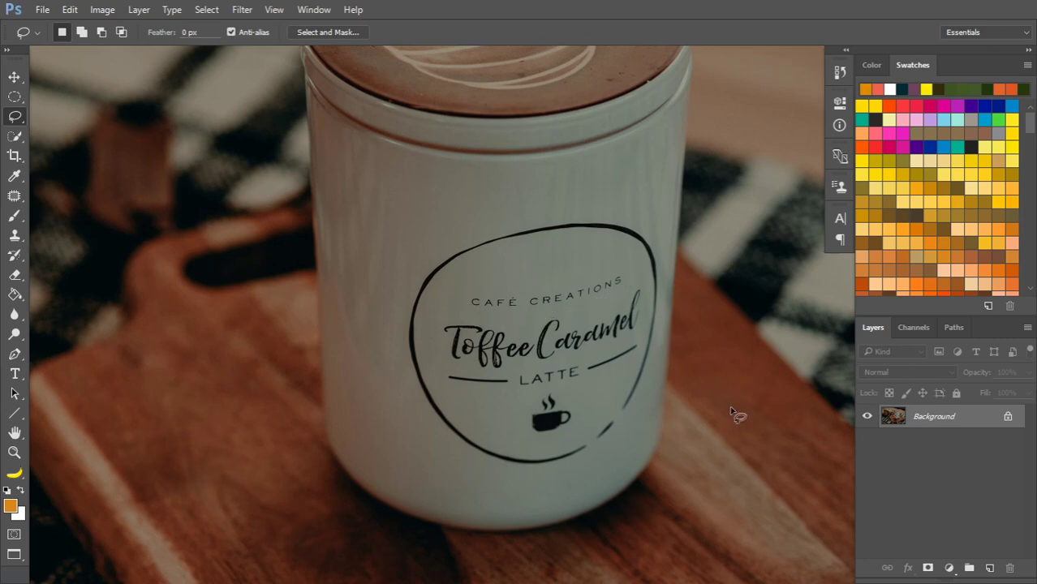
key(ctrl+j)
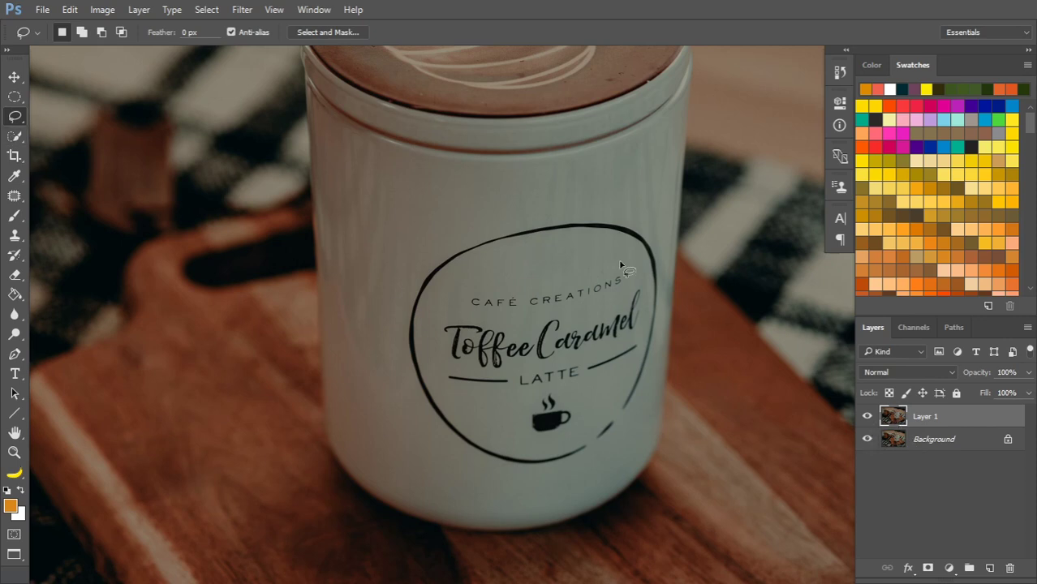
mouse_move(631, 267)
mouse_down()
mouse_move(560, 276)
mouse_move(469, 313)
mouse_move(568, 315)
mouse_move(631, 282)
mouse_move(632, 268)
mouse_up()
click(14, 196)
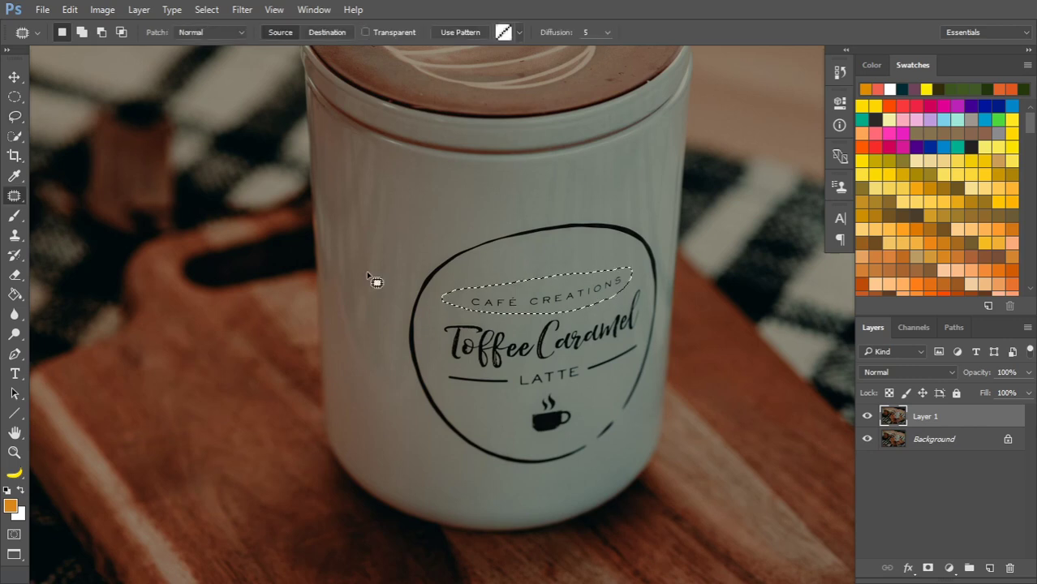
drag(548, 304, 528, 201)
key(ctrl+d)
Step: Patch out the Toffee Caramel script with blank jar surface
mouse_move(646, 282)
mouse_down()
mouse_move(432, 328)
mouse_move(452, 359)
mouse_move(485, 371)
mouse_move(574, 362)
mouse_move(635, 329)
mouse_move(648, 286)
mouse_up()
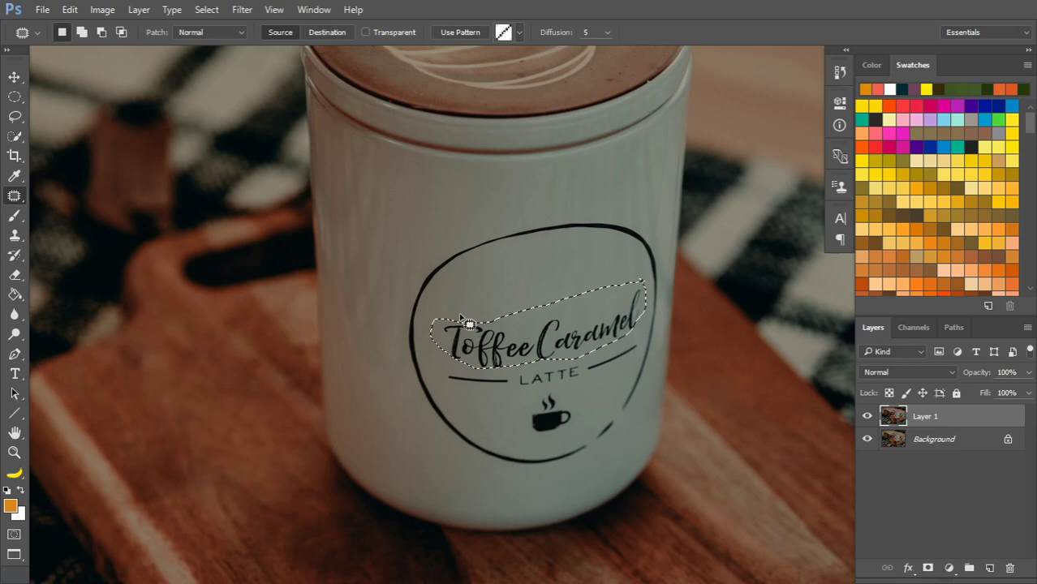
drag(539, 345, 510, 197)
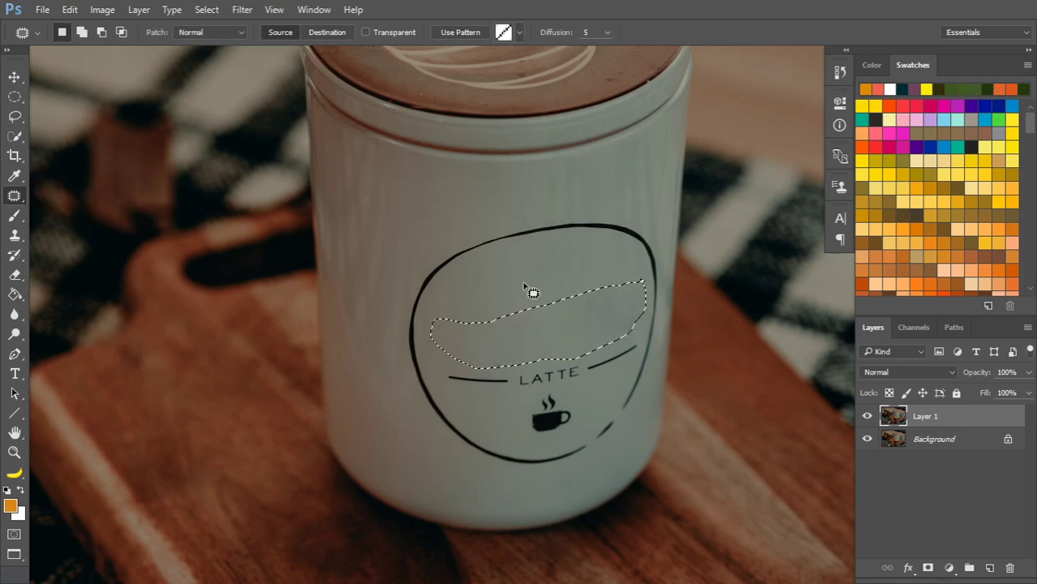
key(ctrl+d)
key(ctrl+z)
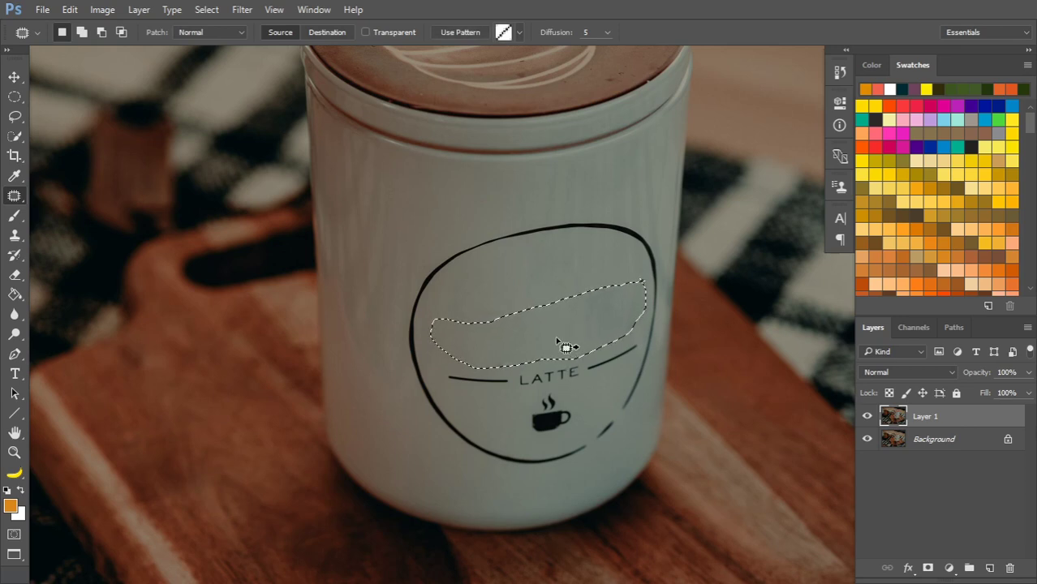
key(ctrl+d)
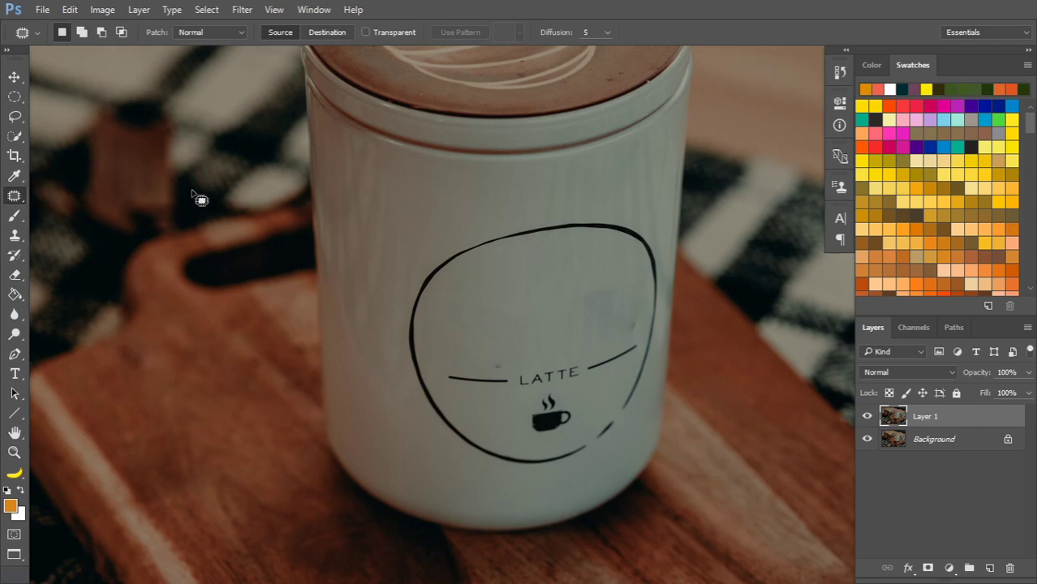
Step: Patch out the word LATTE and the line to its left
click(16, 115)
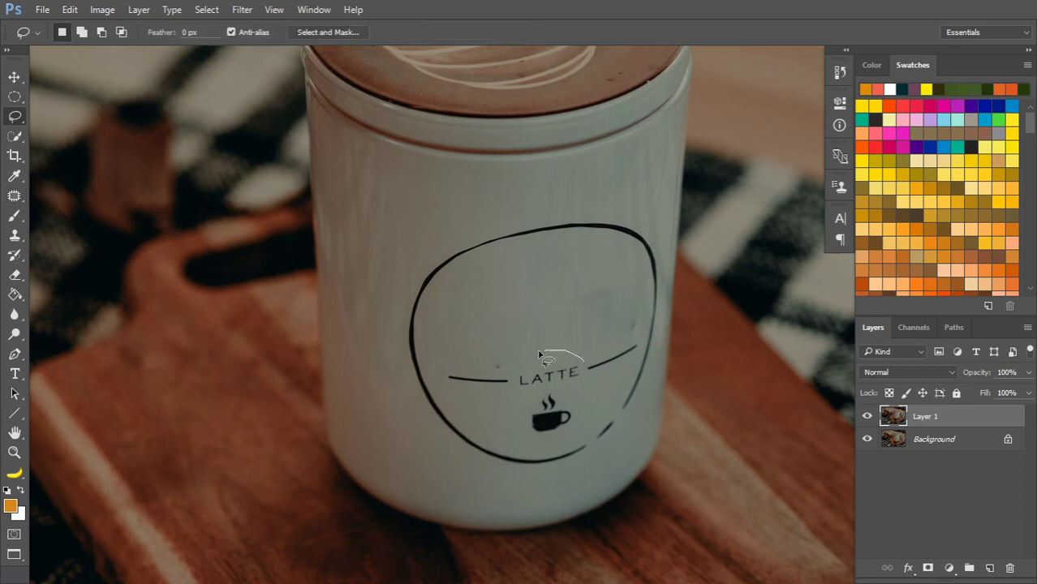
mouse_move(588, 374)
mouse_down()
mouse_move(567, 375)
mouse_move(425, 223)
mouse_move(430, 213)
mouse_up()
click(15, 196)
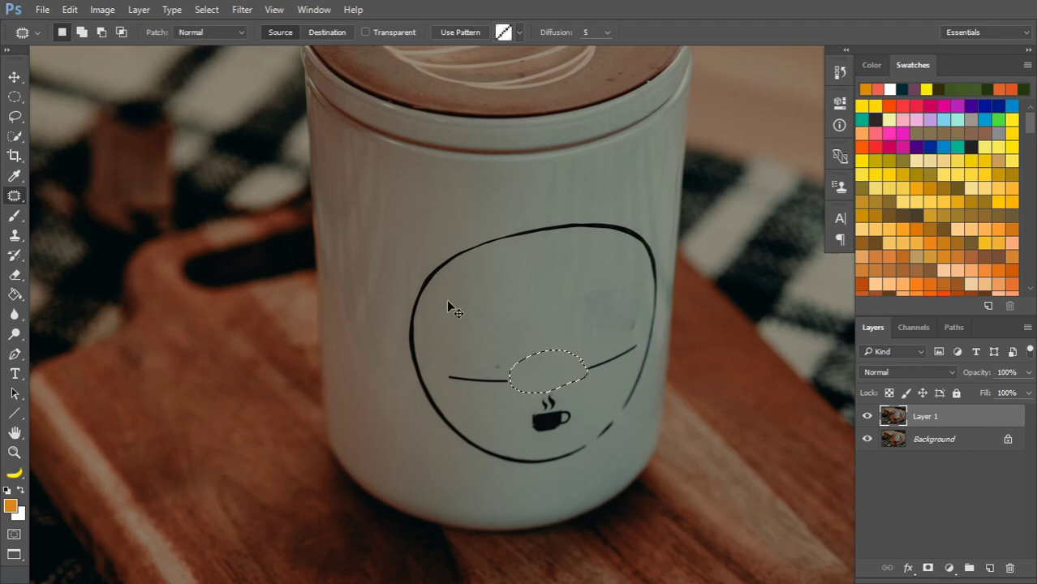
key(ctrl+d)
mouse_move(513, 366)
mouse_down()
mouse_move(419, 369)
mouse_move(468, 405)
mouse_move(518, 370)
mouse_up()
mouse_move(491, 383)
mouse_down()
mouse_move(491, 396)
mouse_move(485, 239)
mouse_up()
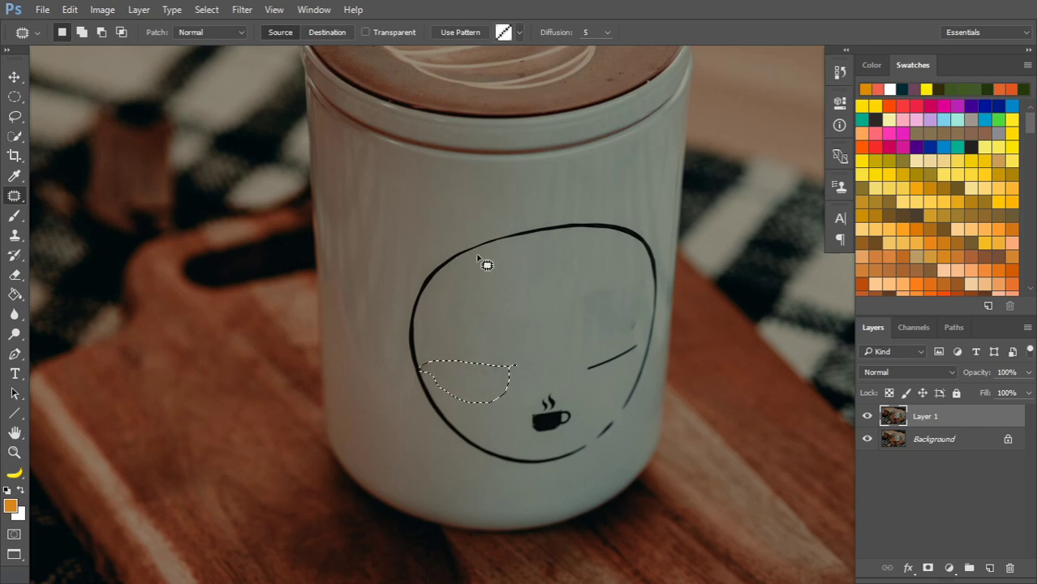
key(ctrl+d)
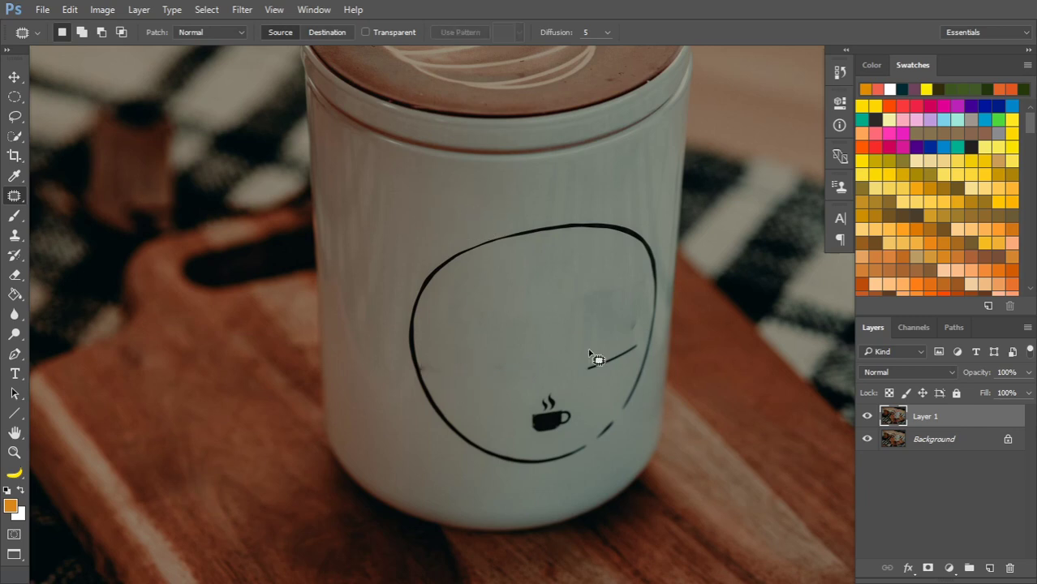
Step: Patch out the coffee-cup icon and the line to the right of LATTE
mouse_move(581, 397)
mouse_down()
mouse_move(536, 388)
mouse_move(526, 433)
mouse_move(570, 436)
mouse_move(573, 391)
mouse_move(442, 216)
mouse_up()
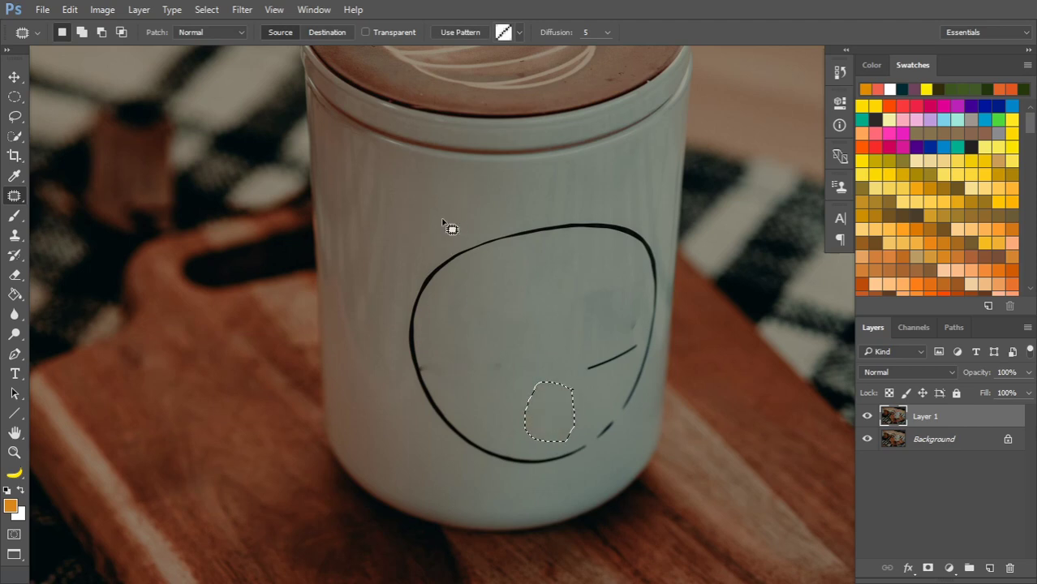
mouse_move(630, 329)
mouse_down()
mouse_move(572, 367)
mouse_move(606, 381)
mouse_move(632, 371)
mouse_move(630, 329)
mouse_up()
mouse_move(609, 366)
mouse_down()
mouse_move(433, 230)
mouse_move(443, 222)
mouse_move(453, 245)
mouse_move(406, 275)
mouse_move(396, 315)
mouse_move(411, 402)
mouse_move(477, 455)
mouse_move(532, 471)
mouse_move(593, 450)
mouse_move(495, 236)
mouse_up()
key(ctrl+d)
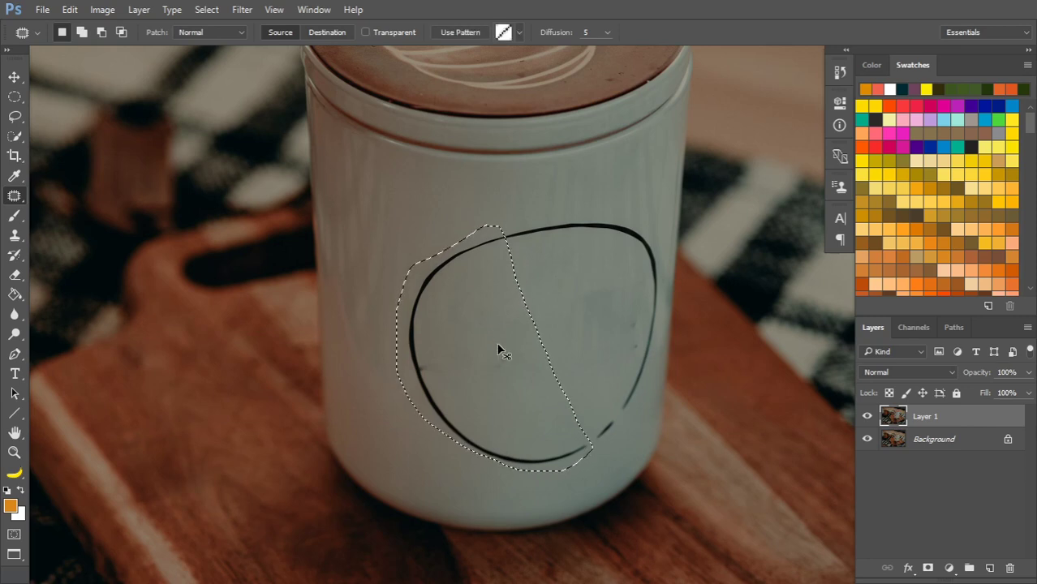
Step: Paint out the circle outline's upper-left and left edges with the Spot Healing Brush
key(ctrl+d)
right_click(15, 196)
click(81, 196)
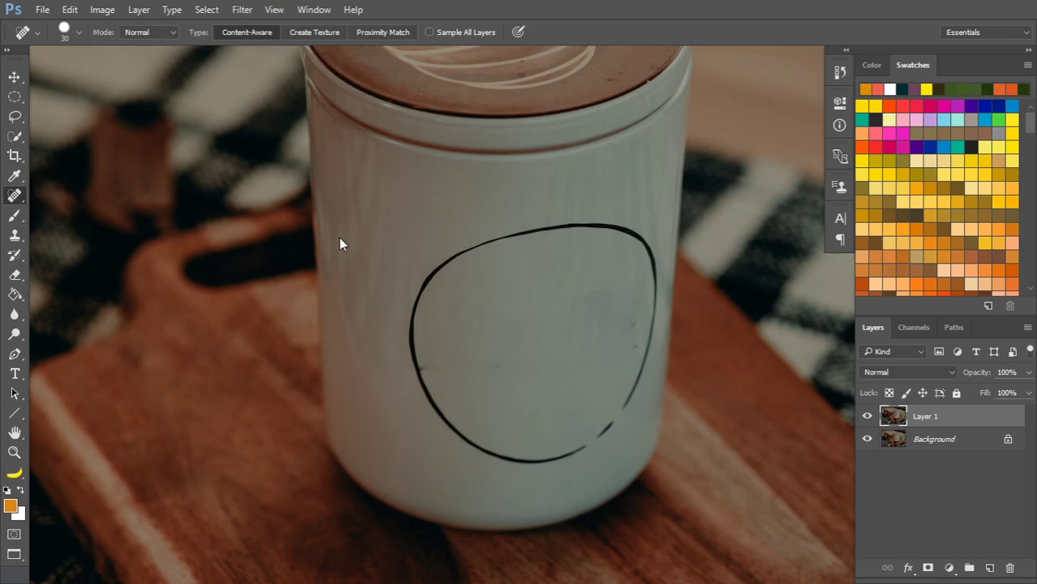
drag(426, 281, 411, 303)
drag(416, 299, 411, 337)
Step: Heal away the top arc and rest of the outline with the Healing Brush, enlarged to 60 px
right_click(16, 196)
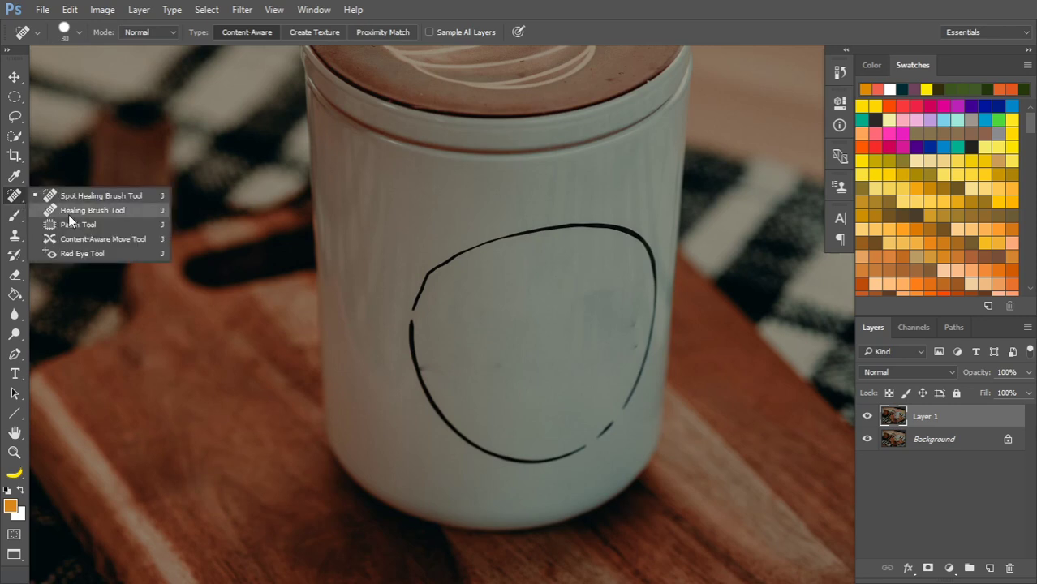
click(90, 210)
click(417, 301)
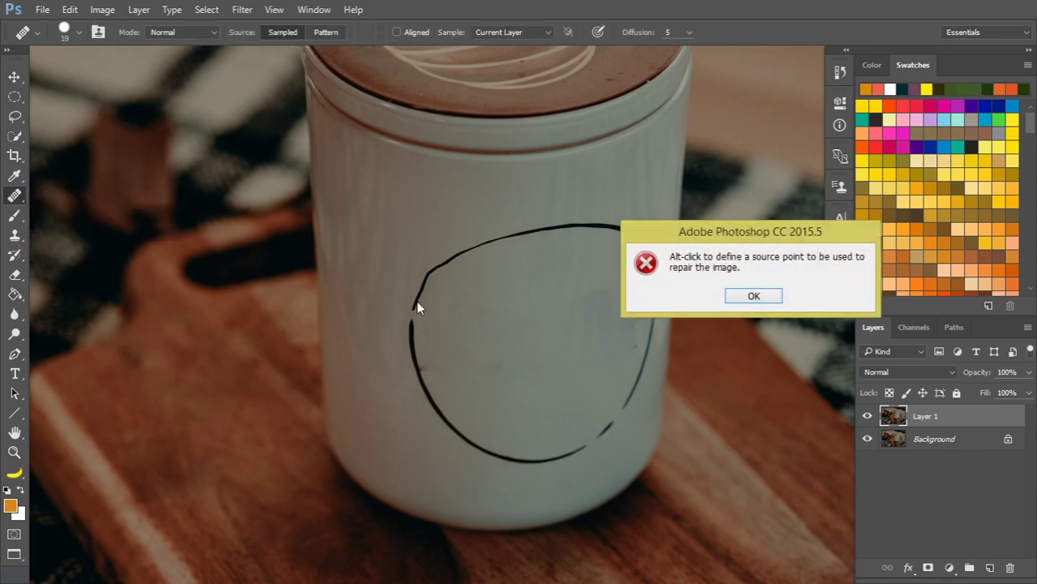
click(749, 297)
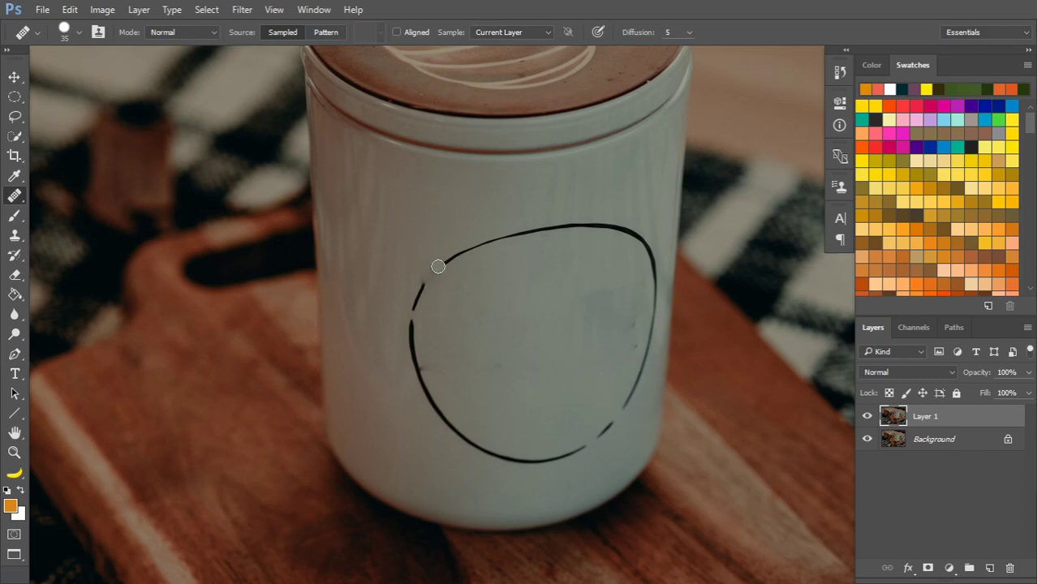
drag(494, 239, 608, 227)
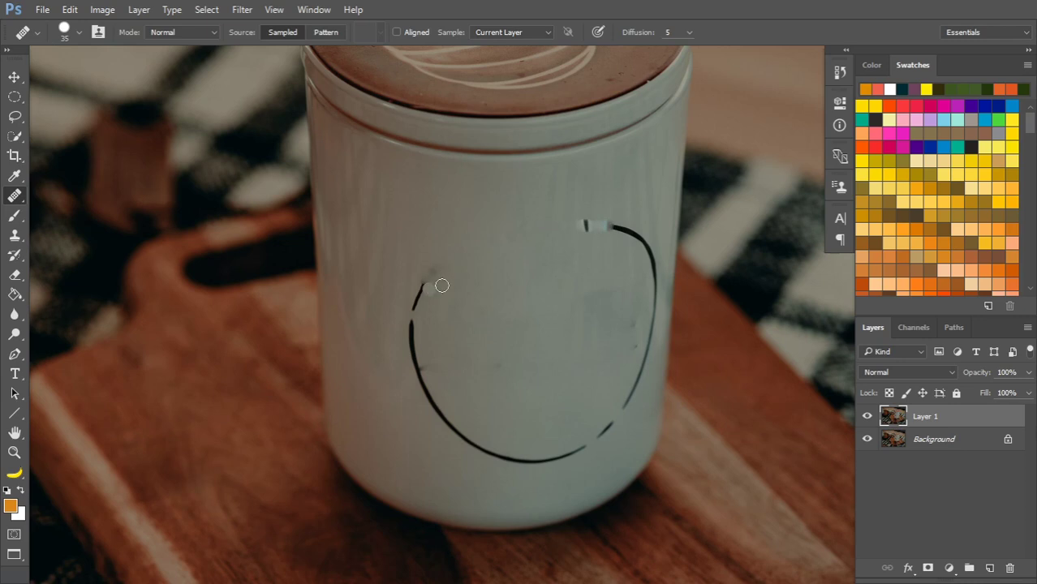
mouse_move(432, 274)
mouse_down()
mouse_move(408, 343)
mouse_move(421, 348)
mouse_move(411, 353)
mouse_move(449, 423)
mouse_up()
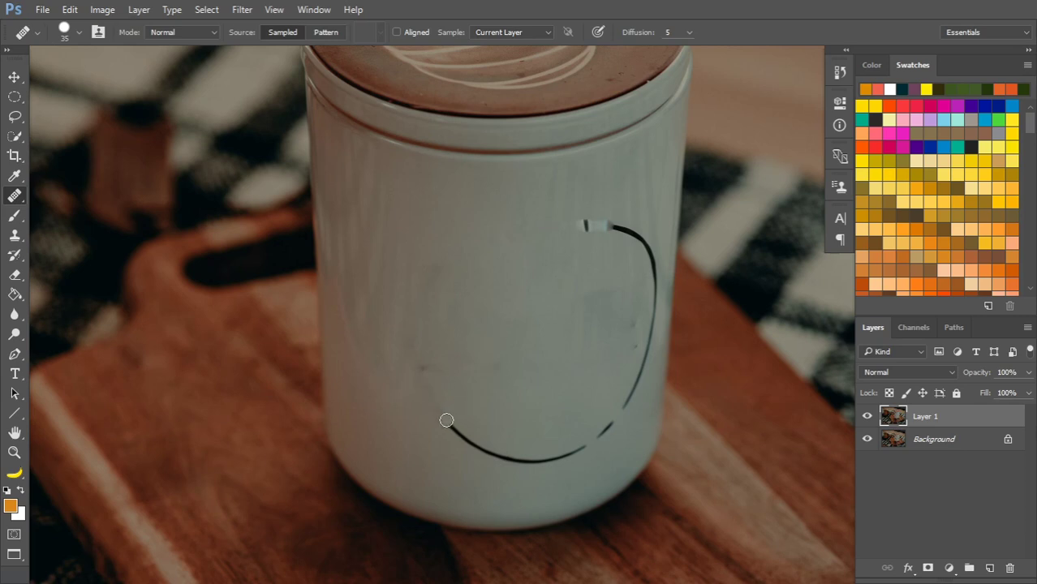
key(bracketright)
key(bracketright)
mouse_move(447, 421)
mouse_down()
mouse_move(486, 452)
mouse_move(552, 458)
mouse_move(618, 410)
mouse_move(651, 274)
mouse_move(630, 231)
mouse_move(579, 220)
mouse_move(589, 229)
mouse_up()
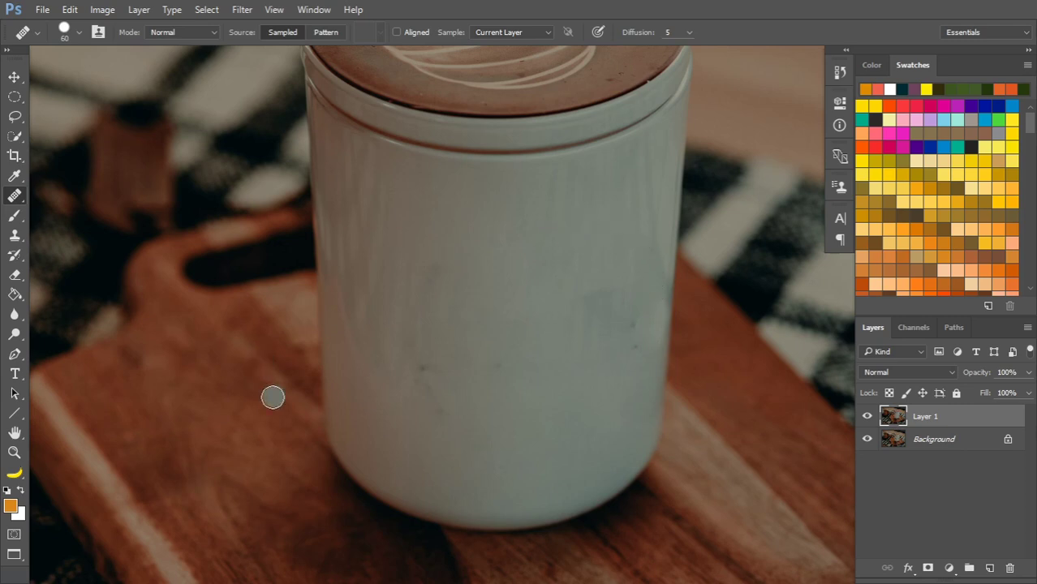
Step: Fit the jar photo in view and toggle Layer 1 to compare it with the original
click(14, 76)
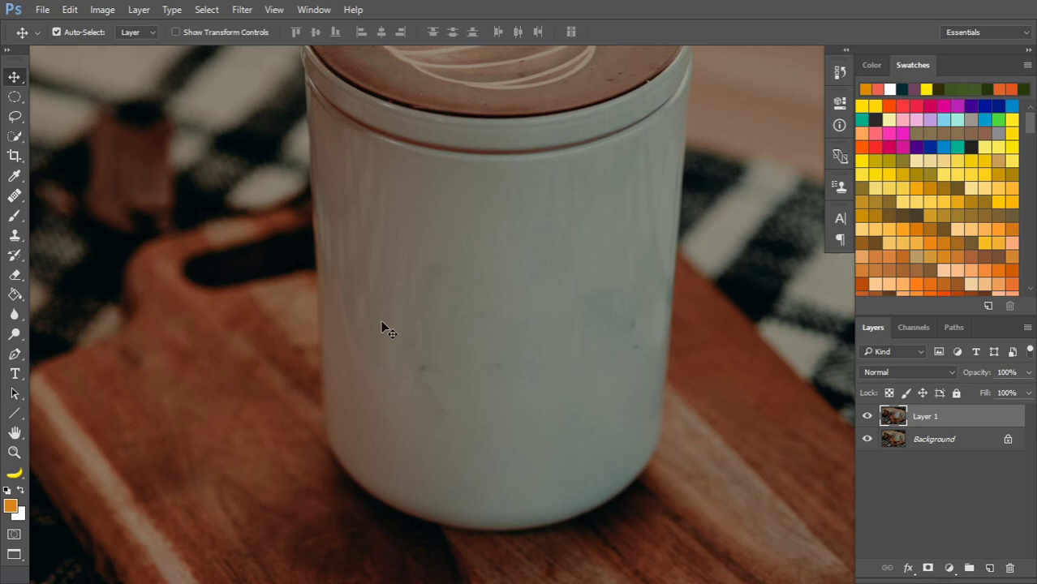
key(ctrl+0)
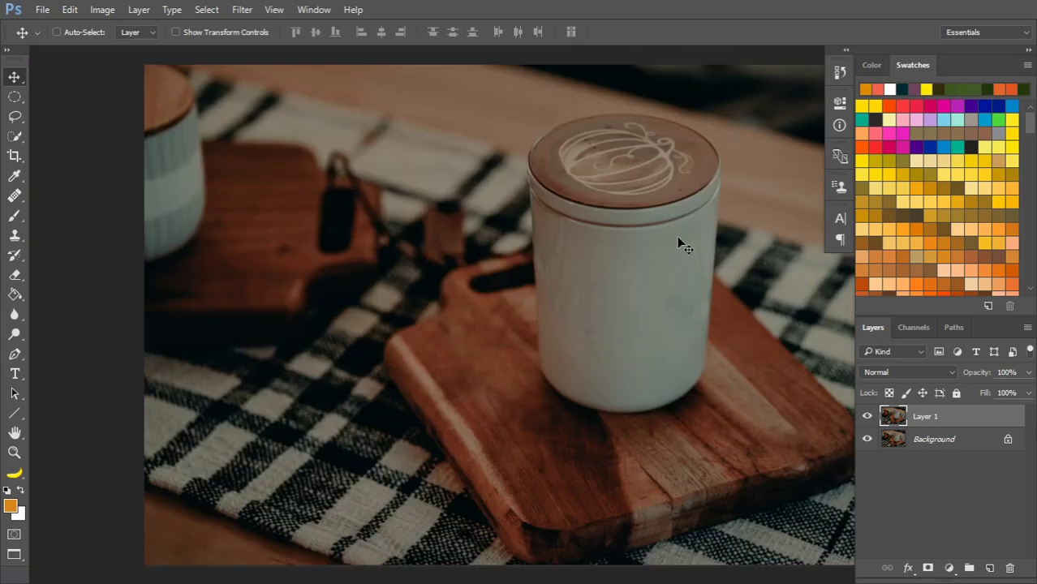
click(865, 417)
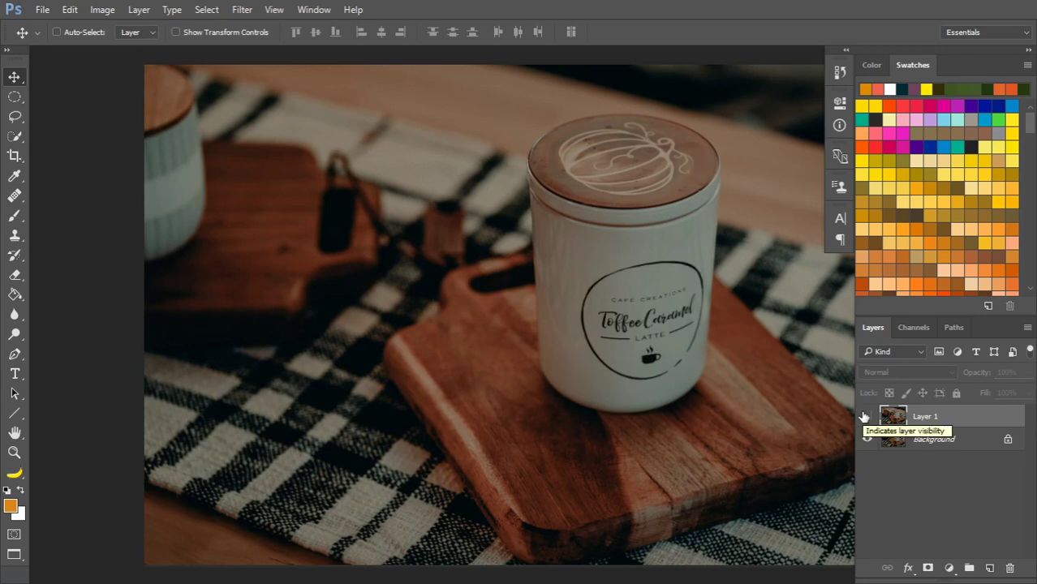
click(865, 416)
click(866, 417)
click(866, 417)
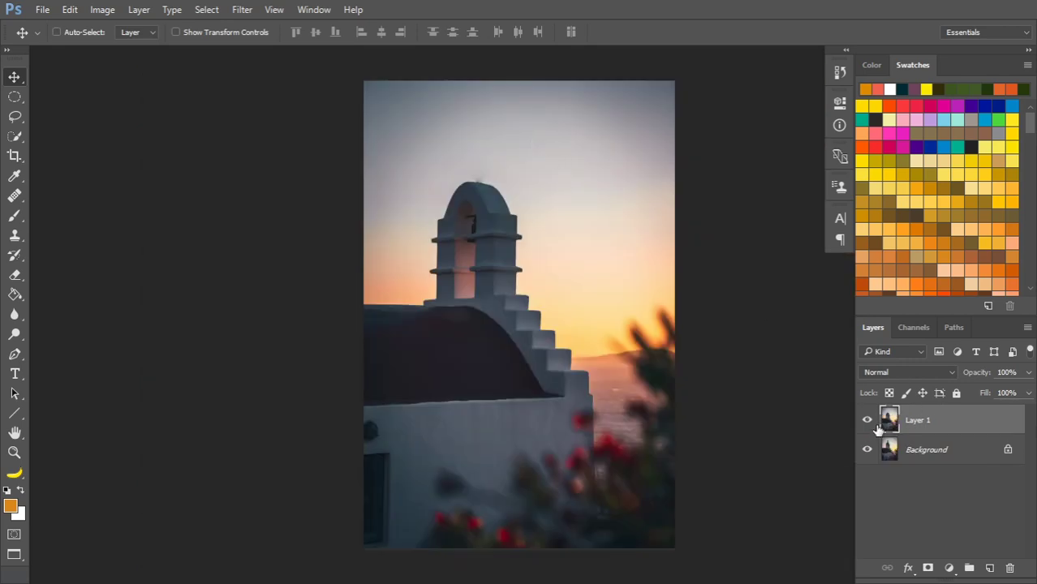
Step: Toggle Layer 1 in the bell-tower photo to compare it with the original cross
click(867, 422)
click(867, 422)
click(867, 422)
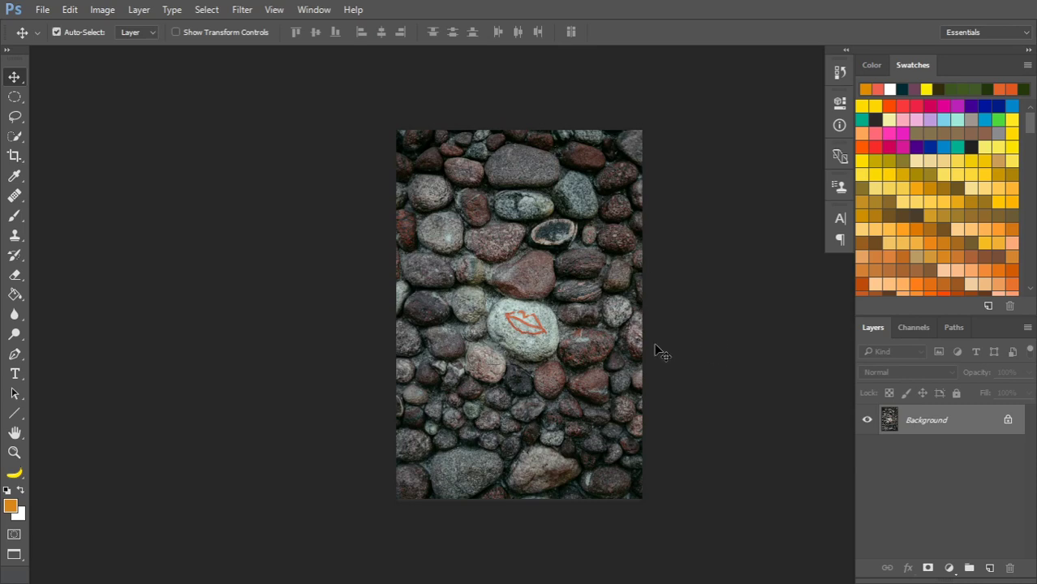
Step: Duplicate the pebble-wall Background to Layer 1 and zoom in on the lip-painted stone
key(ctrl+j)
key(ctrl+minus)
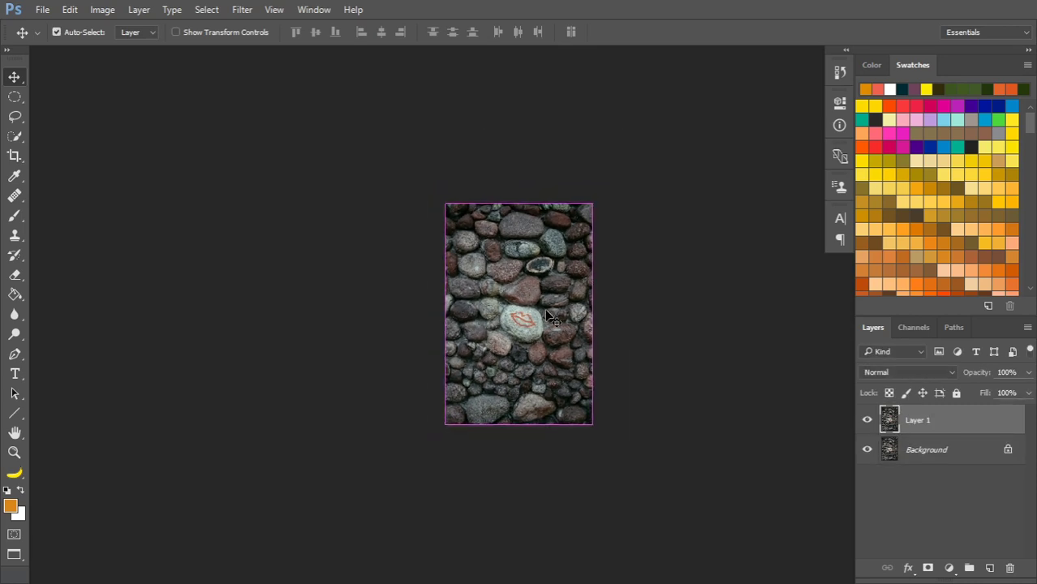
scroll(542, 306, up, 6)
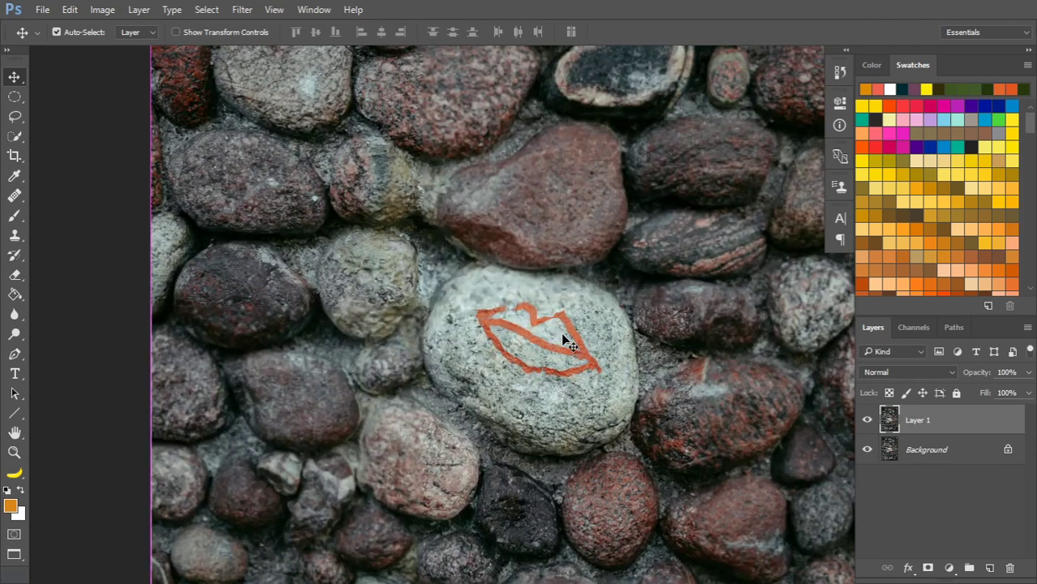
scroll(568, 342, up, 6)
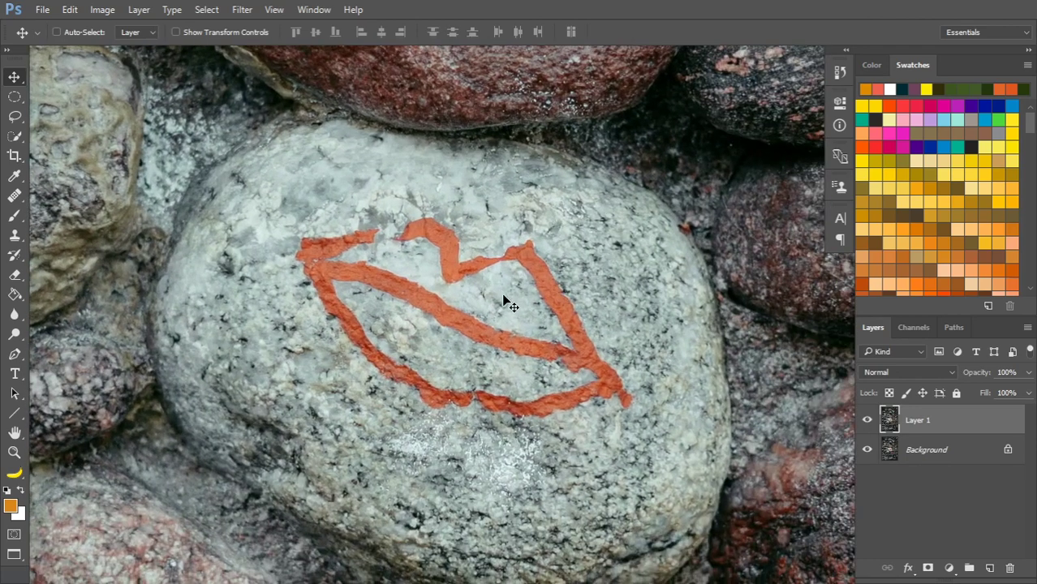
scroll(504, 297, up, 2)
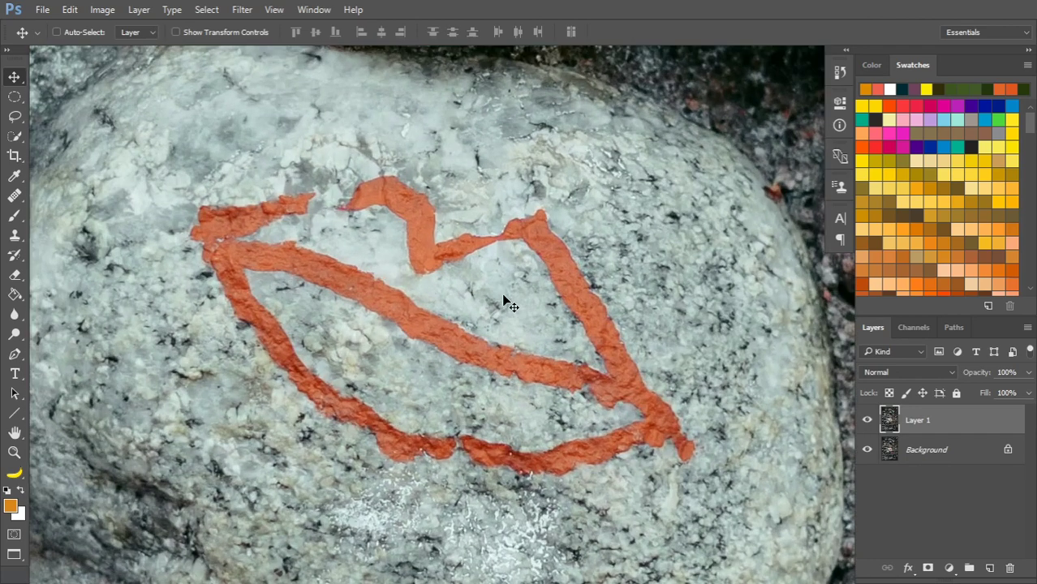
Step: Lasso the red lips with the Patch Tool and drag the selection onto clean stone below
click(16, 197)
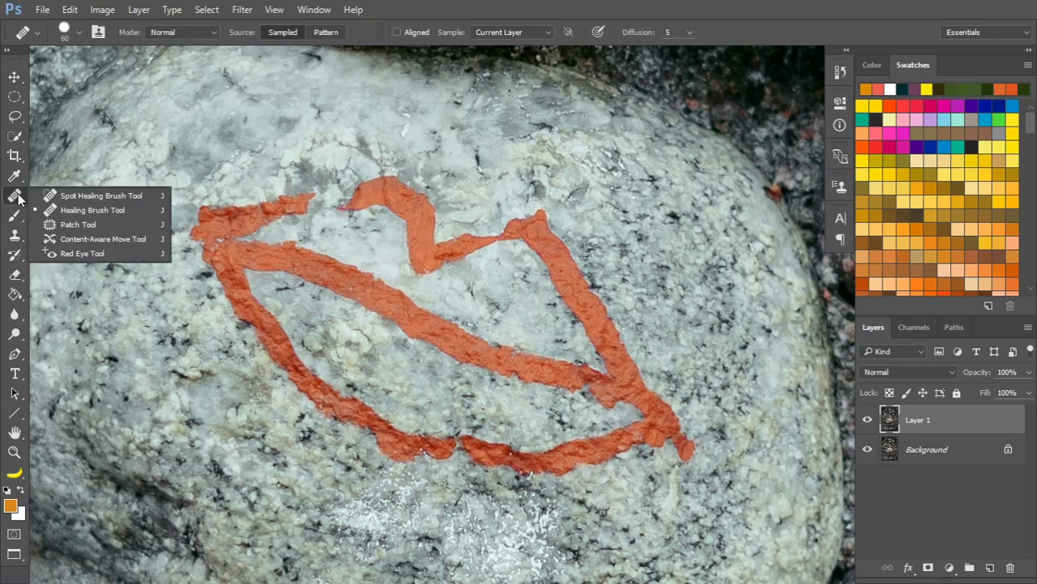
click(56, 226)
mouse_move(302, 178)
mouse_down()
mouse_move(210, 188)
mouse_move(186, 238)
mouse_move(199, 297)
mouse_move(371, 468)
mouse_move(553, 546)
mouse_move(667, 507)
mouse_move(706, 447)
mouse_move(615, 288)
mouse_move(535, 206)
mouse_move(369, 171)
mouse_move(315, 182)
mouse_up()
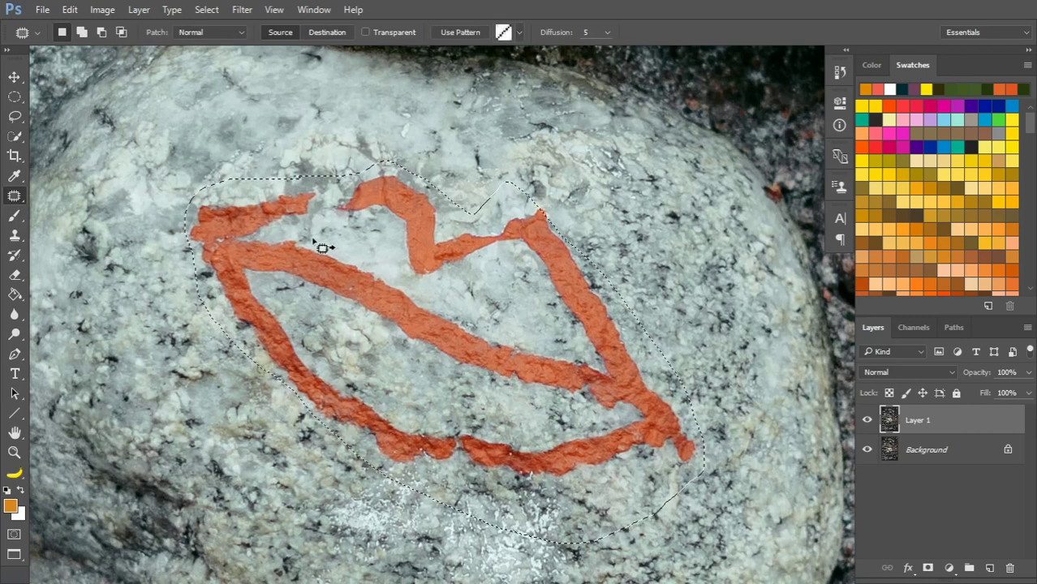
key(ctrl+0)
drag(524, 336, 529, 365)
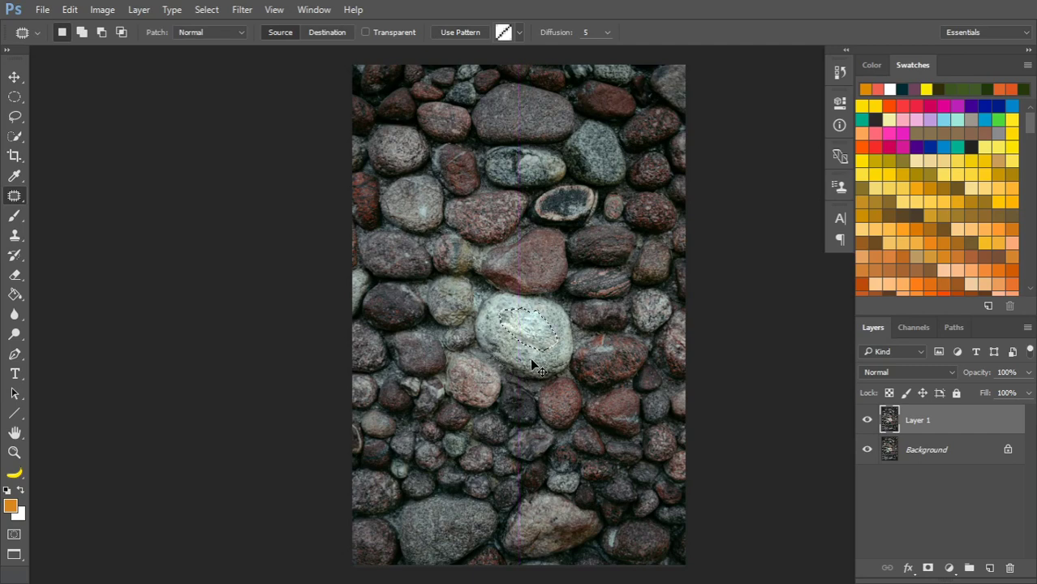
Step: Select the pale stone's centre and patch it with texture from the red stone above
key(ctrl+d)
mouse_move(547, 359)
mouse_down()
mouse_move(556, 334)
mouse_move(549, 355)
mouse_up()
click(70, 10)
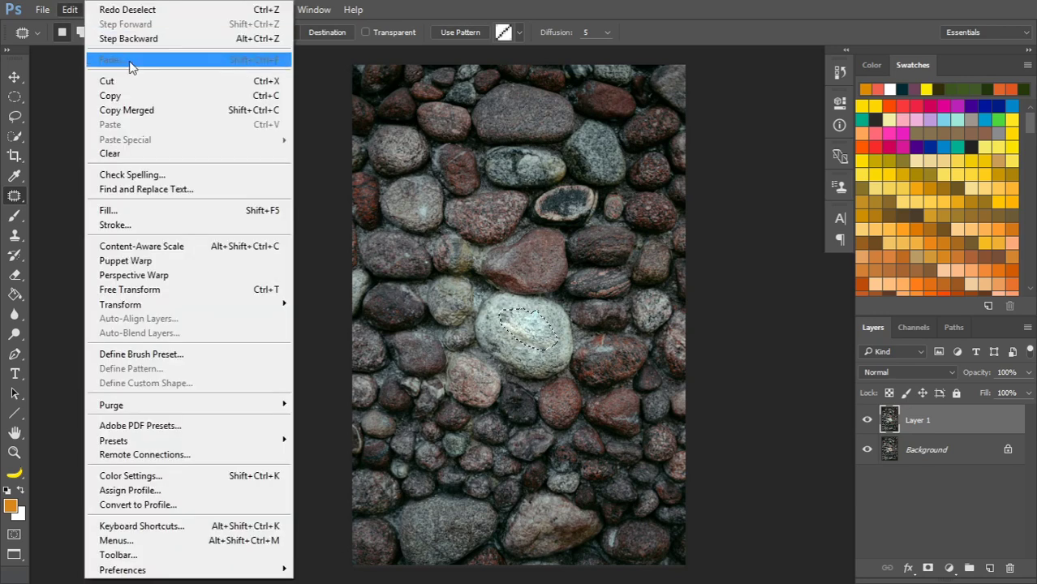
key(Escape)
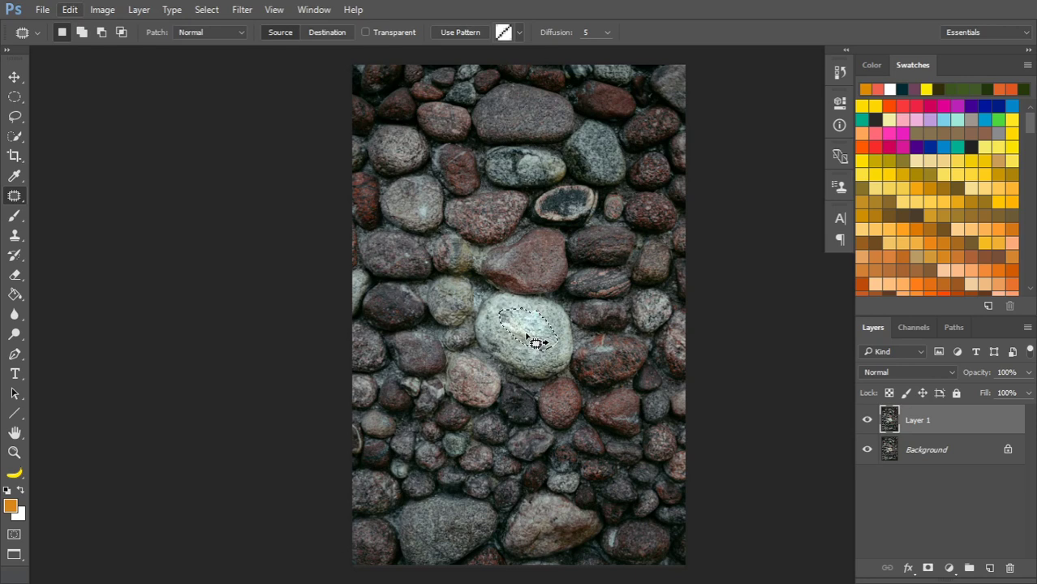
drag(537, 343, 536, 270)
key(ctrl+d)
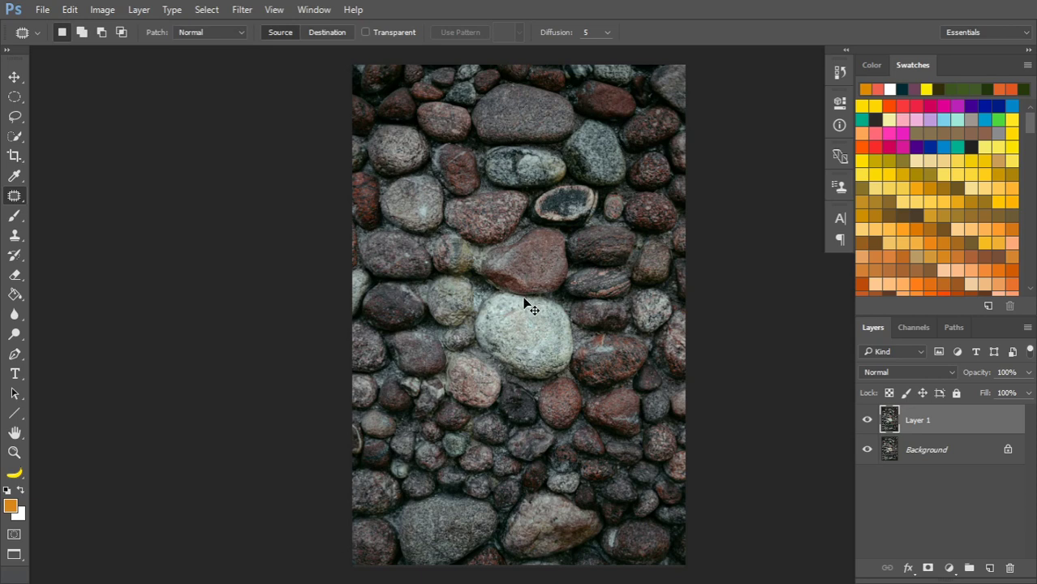
key(ctrl+z)
Step: Re-patch the stone centre with nearby pale texture and open Edit > Fade Patch Selection
click(70, 9)
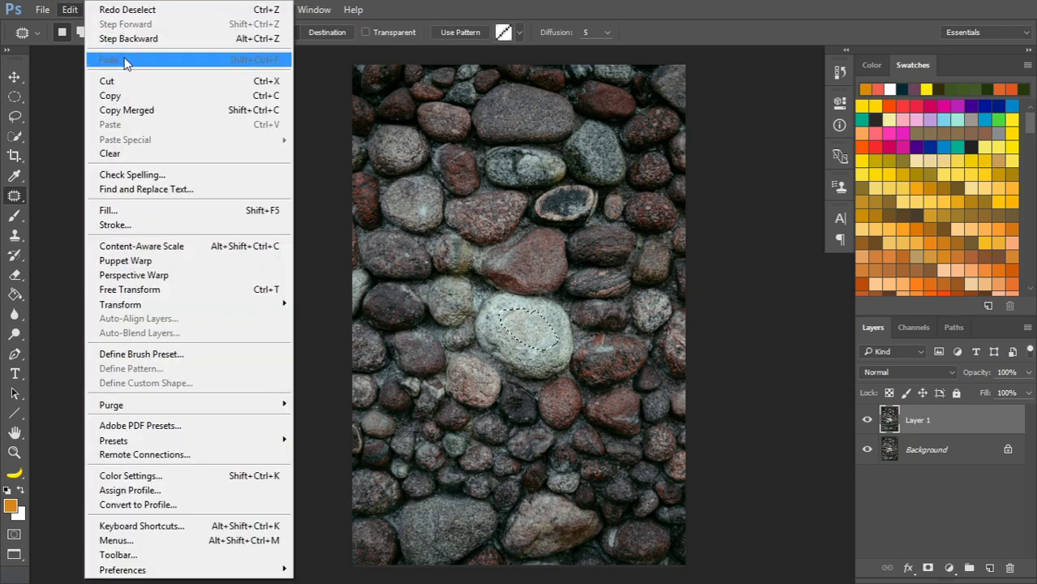
key(Escape)
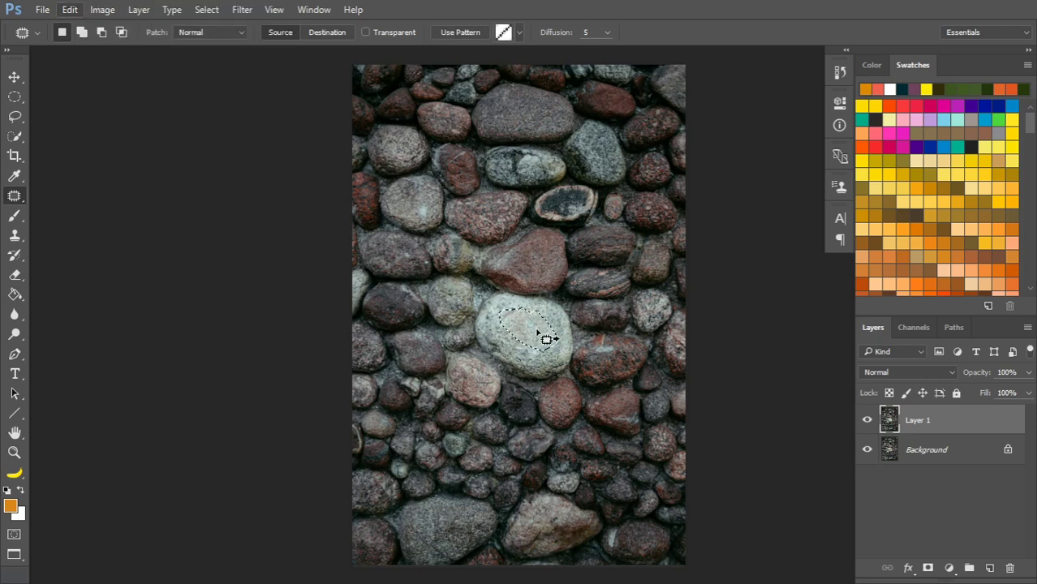
drag(543, 339, 533, 339)
click(70, 10)
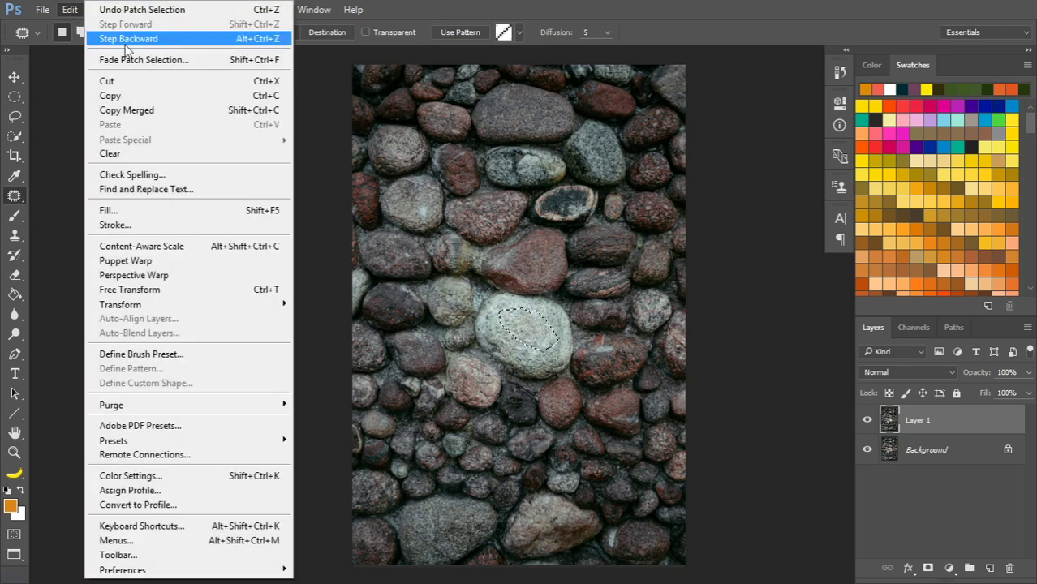
click(159, 61)
Step: Fade the patch to about 32% opacity, apply it and deselect
drag(549, 196, 545, 199)
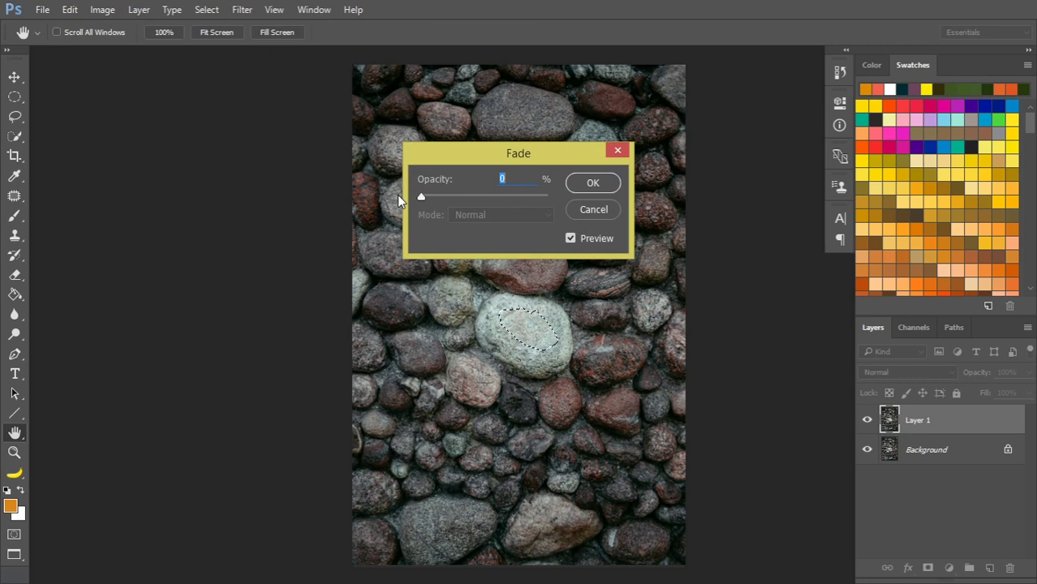
drag(421, 197, 503, 201)
drag(430, 200, 464, 204)
click(593, 185)
key(j)
key(ctrl+d)
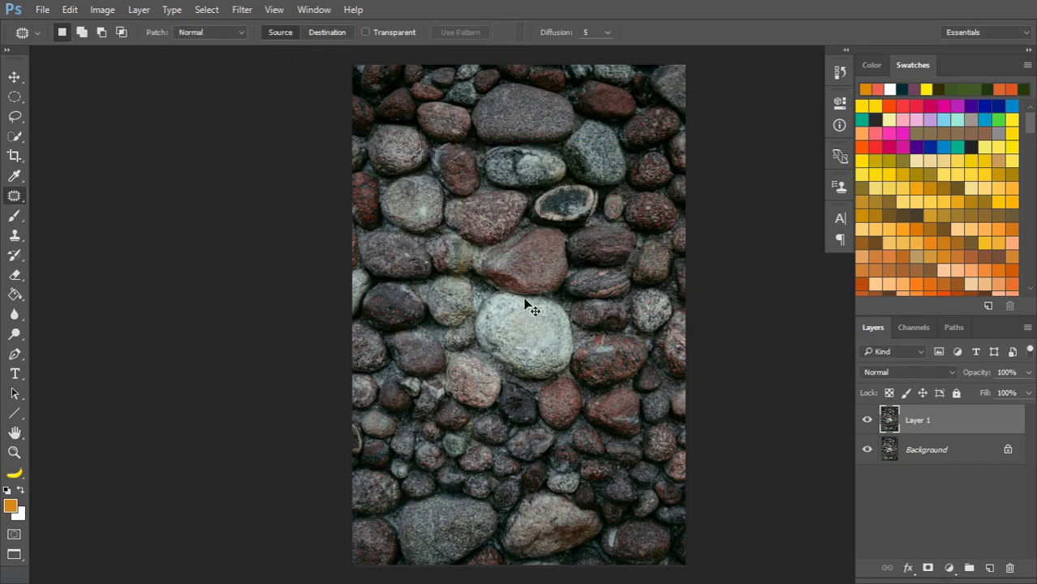
drag(532, 311, 614, 399)
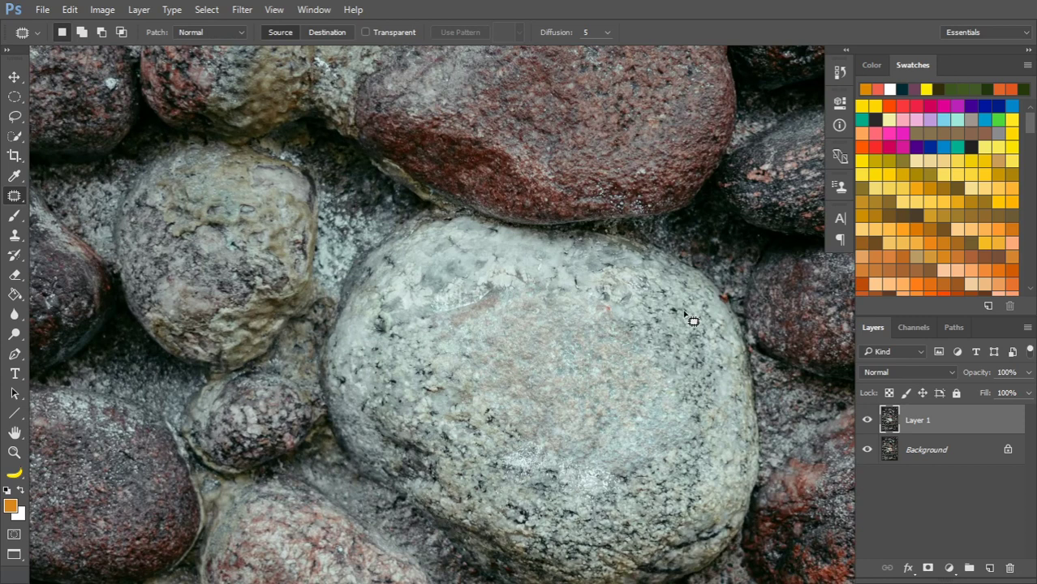
key(ctrl+0)
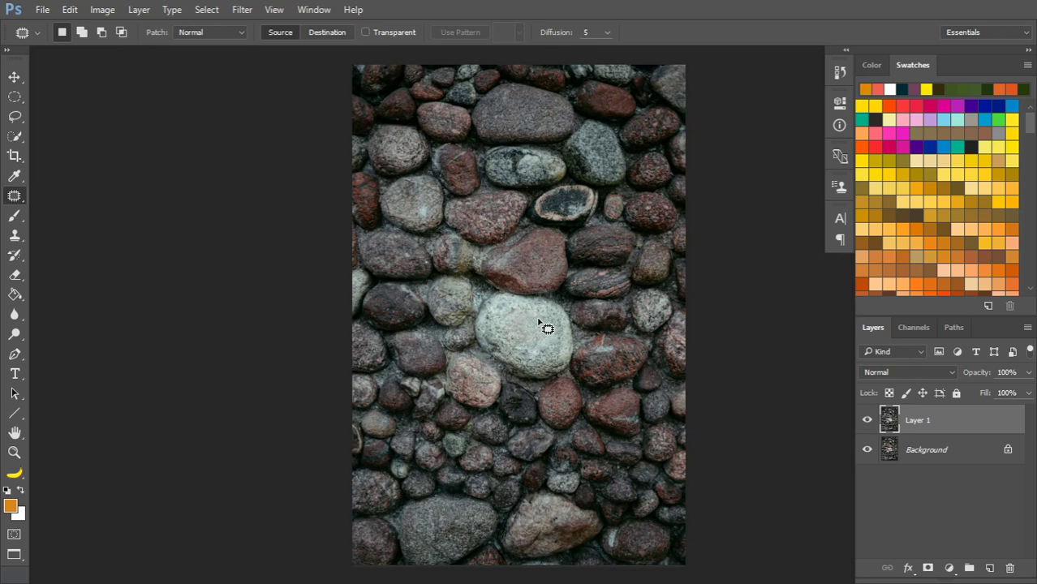
key(ctrl+plus)
key(ctrl+plus)
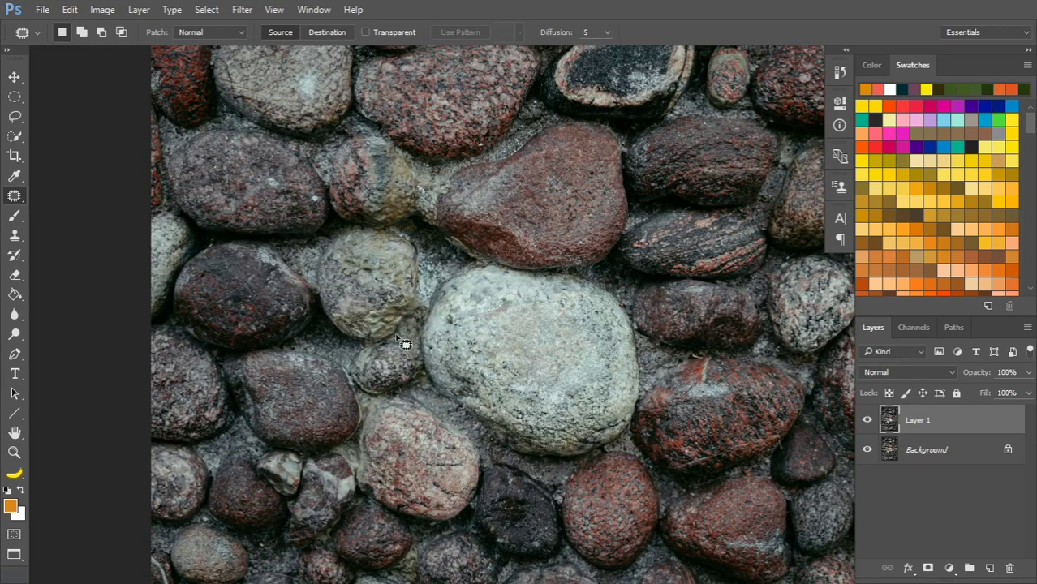
Step: Copy a spot from the pale stone's centre to a new place on the stone
mouse_move(388, 343)
mouse_down()
mouse_move(410, 405)
mouse_move(416, 345)
mouse_move(402, 332)
mouse_move(452, 350)
mouse_move(542, 346)
mouse_up()
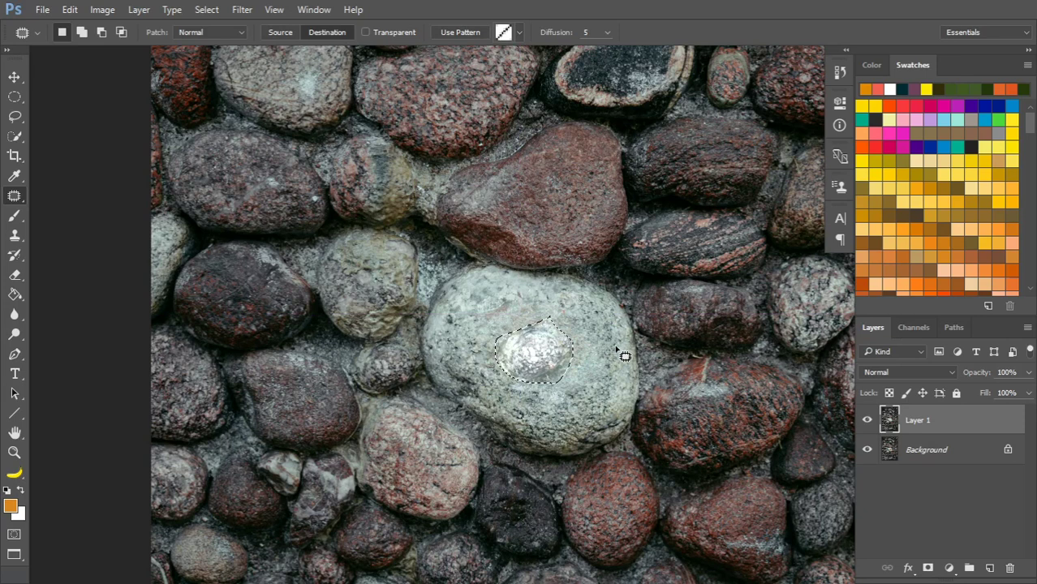
mouse_move(469, 427)
mouse_down()
mouse_move(475, 435)
mouse_move(375, 478)
mouse_move(493, 533)
mouse_move(479, 459)
mouse_move(514, 388)
mouse_move(550, 374)
mouse_up()
click(610, 355)
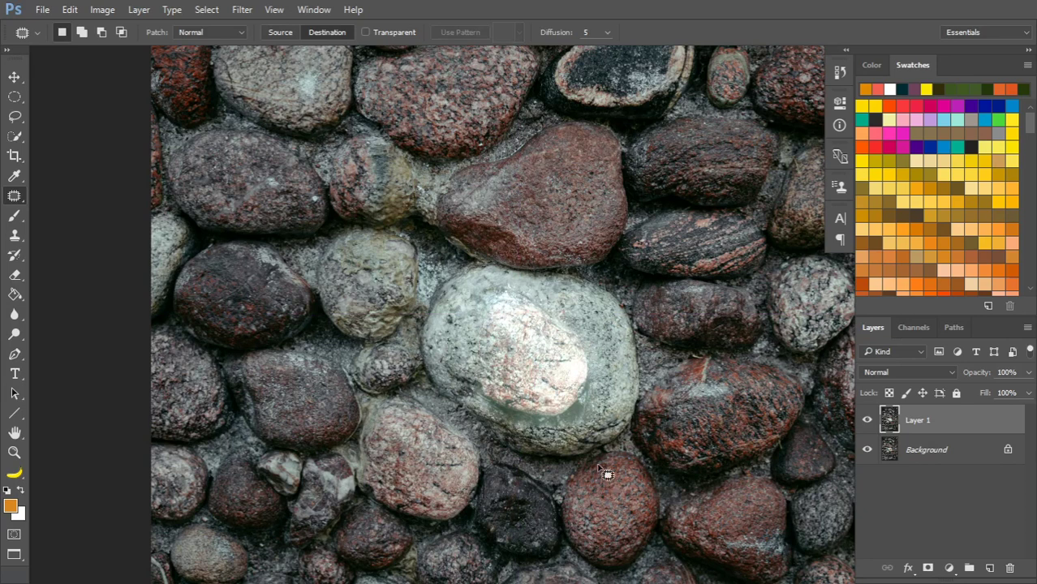
Step: Copy red stone texture onto the grey stone above-left and fit the image in view
mouse_move(627, 452)
mouse_down()
mouse_move(572, 483)
mouse_move(574, 540)
mouse_move(660, 545)
mouse_move(643, 483)
mouse_move(473, 445)
mouse_move(444, 425)
mouse_move(410, 391)
mouse_move(403, 329)
mouse_move(421, 245)
mouse_up()
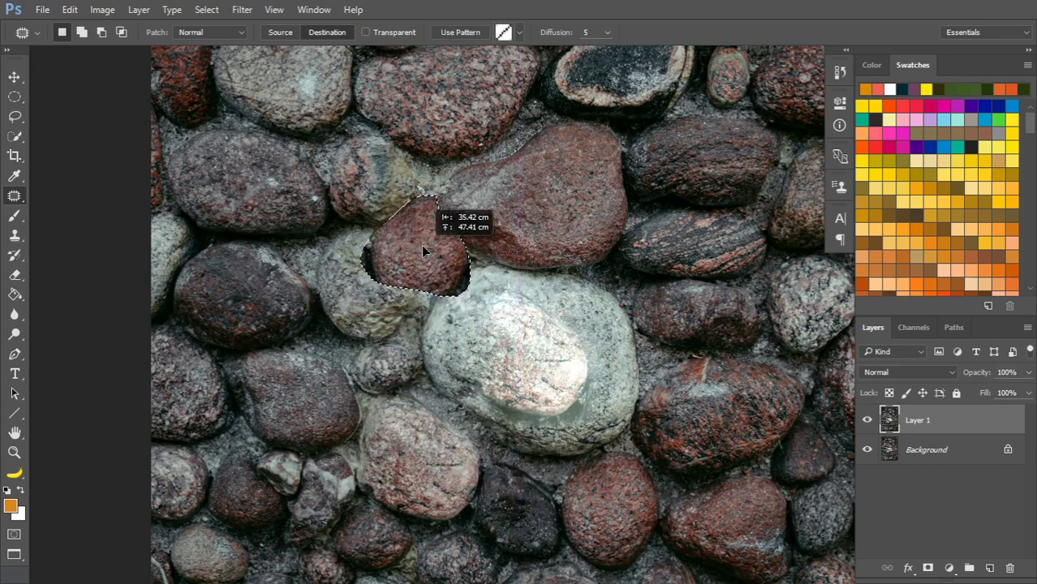
click(434, 339)
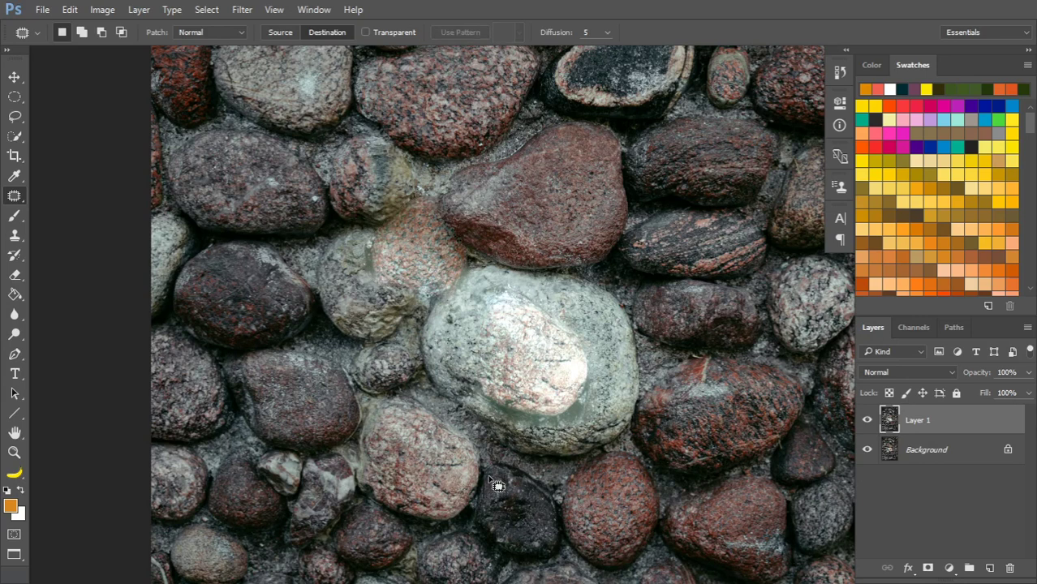
key(ctrl+0)
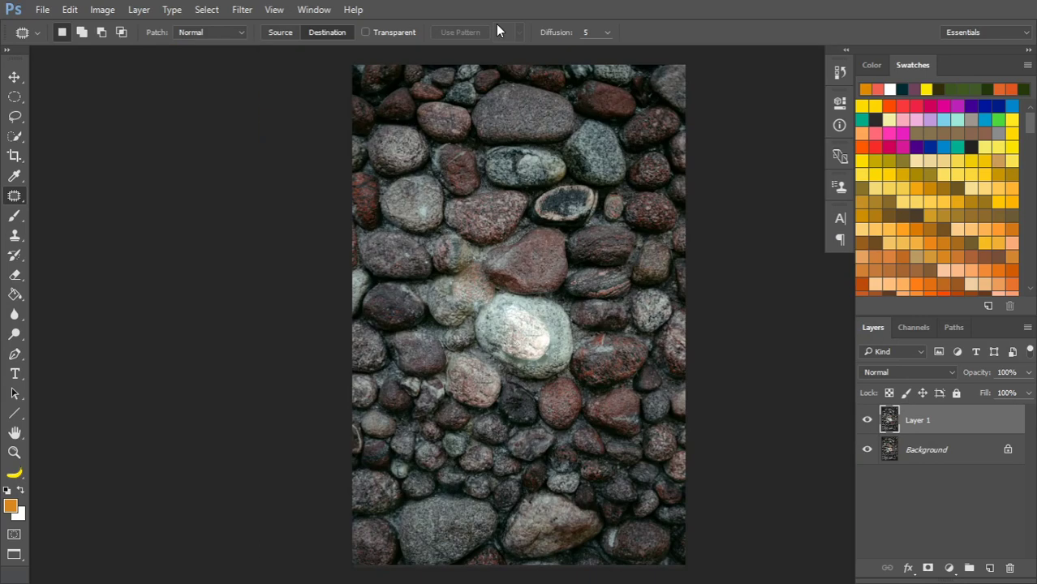